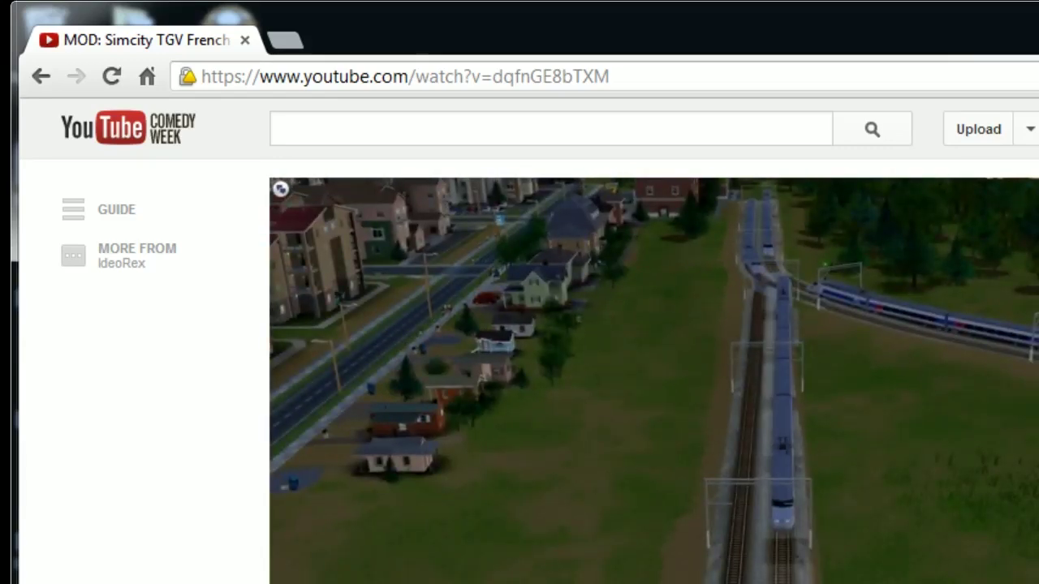
- Scroll the TGV mod video page down to its title, description and comments
{"action": "scroll", "coordinate": [116, 436], "scroll_direction": "down", "scroll_amount": 3}
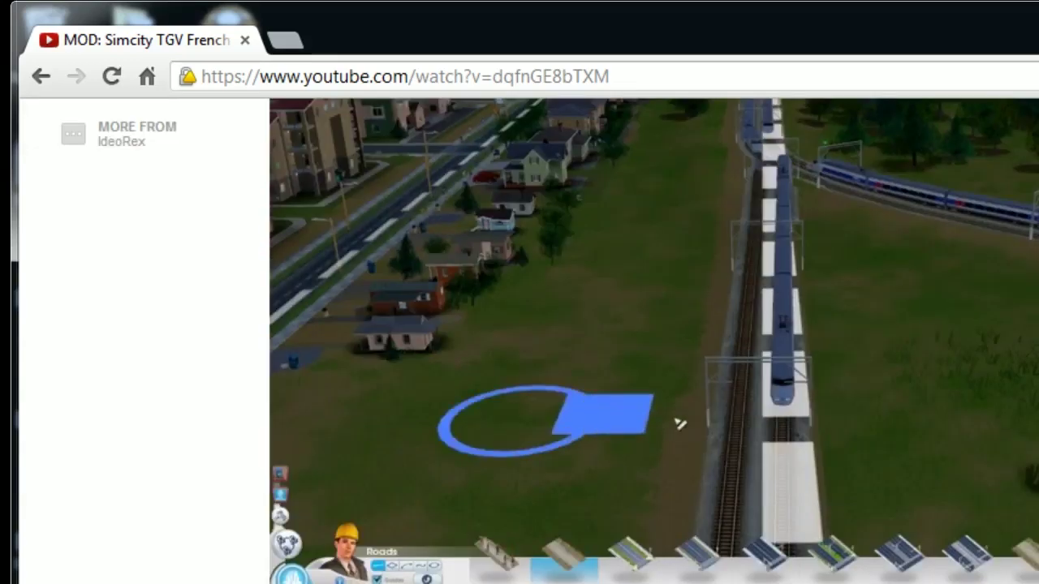
{"action": "scroll", "coordinate": [116, 436], "scroll_direction": "down", "scroll_amount": 1}
{"action": "scroll", "coordinate": [116, 435], "scroll_direction": "down", "scroll_amount": 1}
{"action": "scroll", "coordinate": [116, 436], "scroll_direction": "down", "scroll_amount": 1}
{"action": "scroll", "coordinate": [116, 435], "scroll_direction": "down", "scroll_amount": 1}
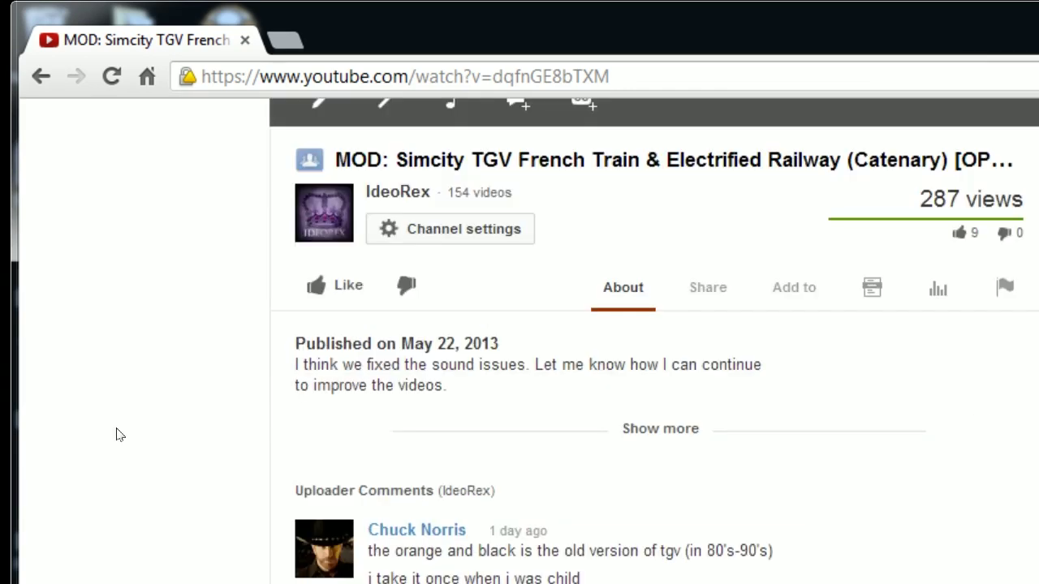
- Expand the video description and follow its link to the TGV Train mod page on Simtropolis
{"action": "left_click", "coordinate": [661, 429]}
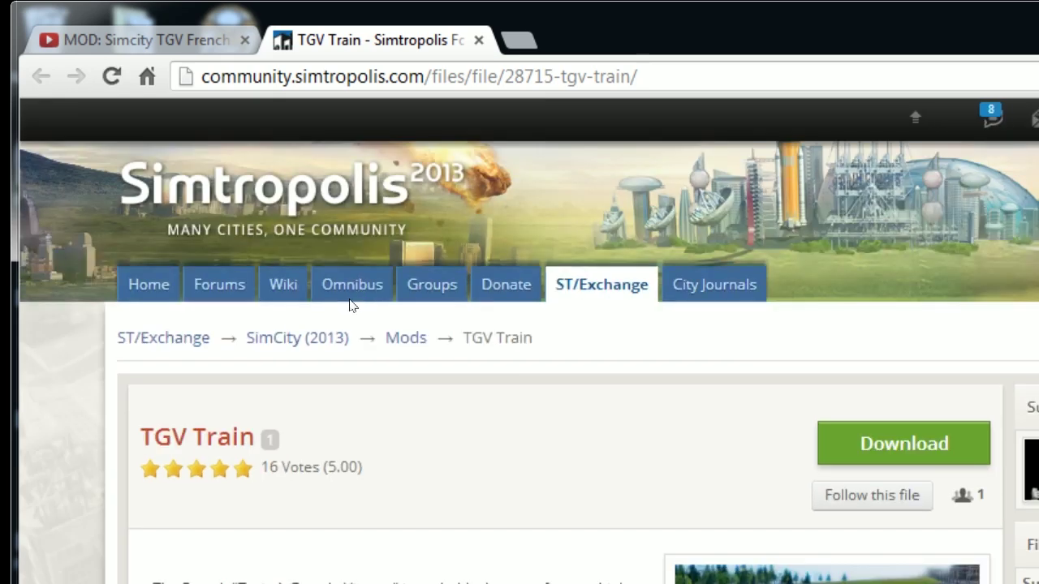
{"action": "scroll", "coordinate": [470, 447], "scroll_direction": "down", "scroll_amount": 3}
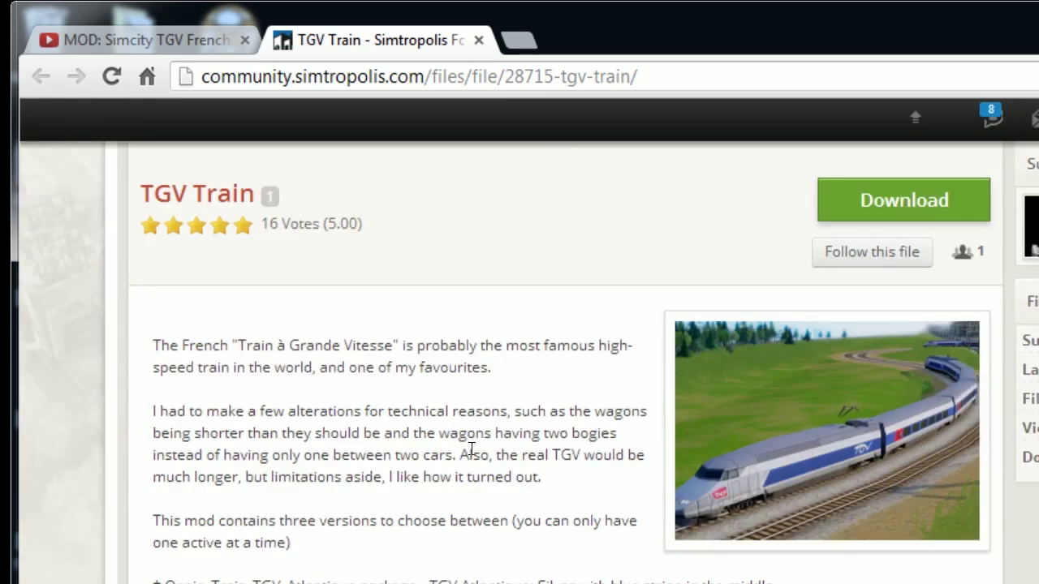
{"action": "scroll", "coordinate": [476, 459], "scroll_direction": "up", "scroll_amount": 3}
{"action": "left_click", "coordinate": [827, 452]}
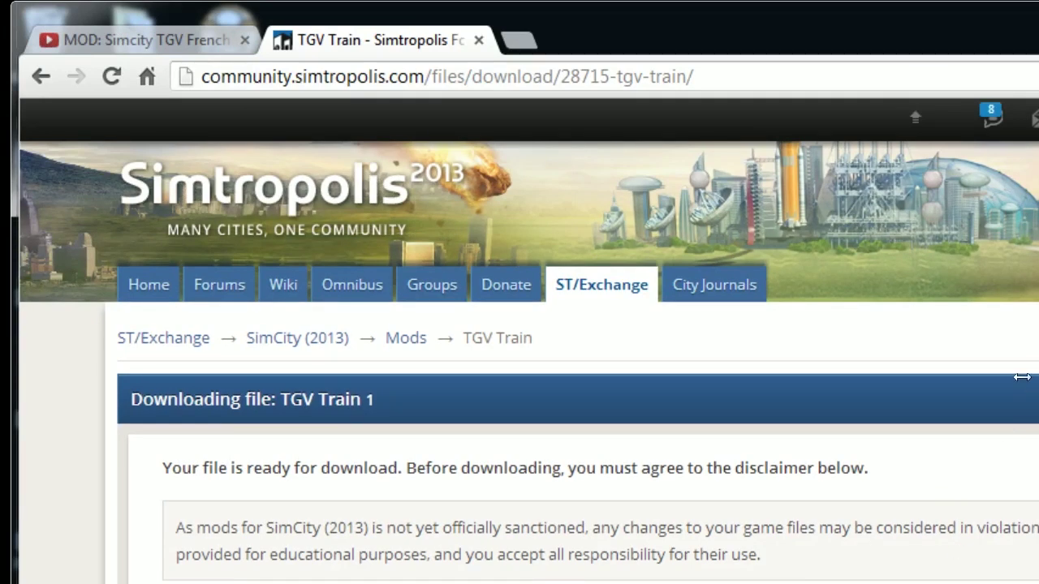
{"action": "left_click_drag", "start_coordinate": [1022, 376], "coordinate": [817, 362]}
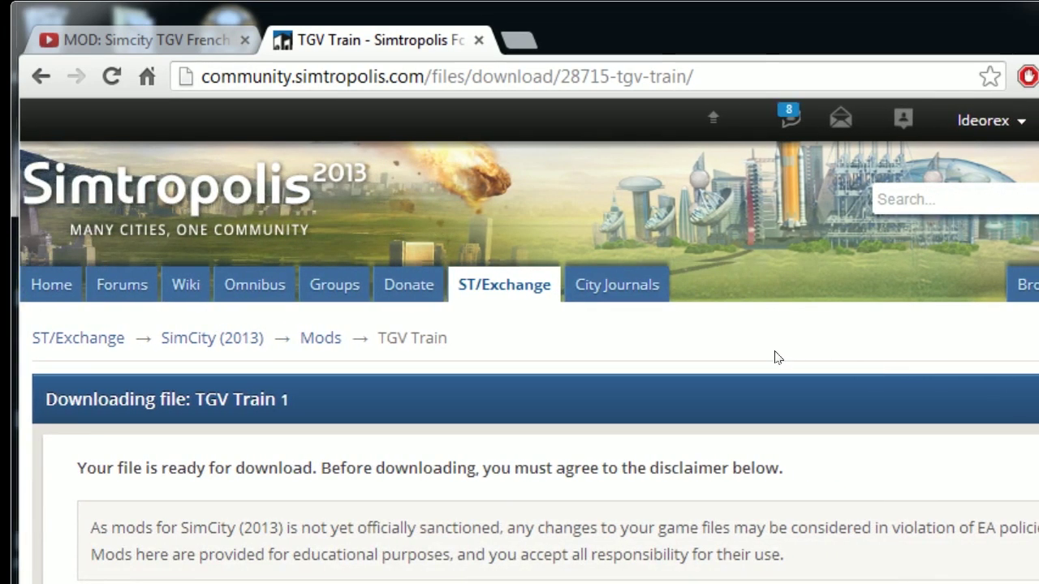
{"action": "scroll", "coordinate": [775, 357], "scroll_direction": "down", "scroll_amount": 2}
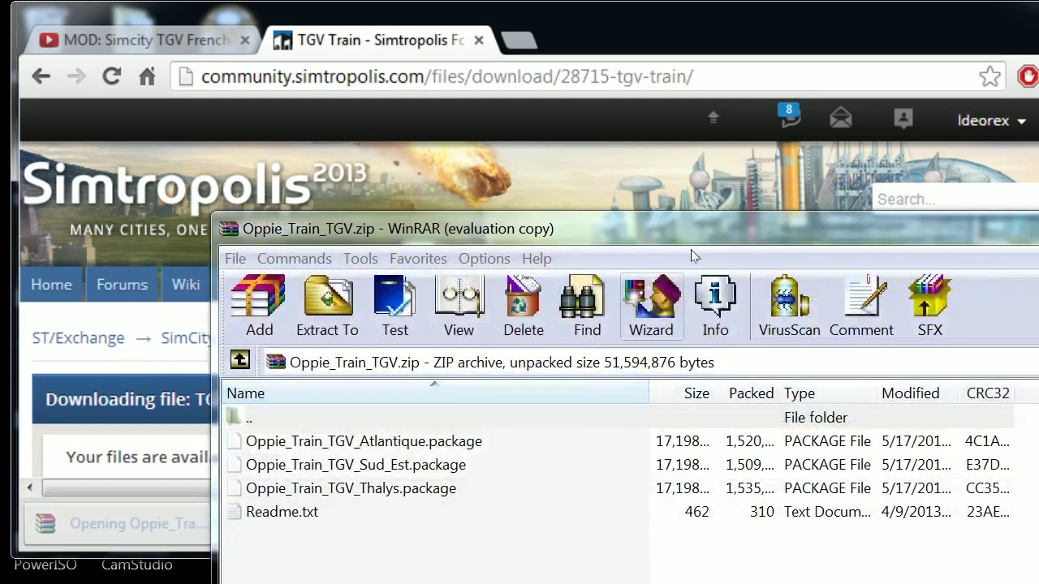
- Extract Oppie_Train_TGV_Atlantique.package from Oppie_Train_TGV.zip with Extract To, choosing the Downloads folder
{"action": "mouse_move", "coordinate": [700, 163]}
{"action": "left_mouse_down"}
{"action": "mouse_move", "coordinate": [610, 115]}
{"action": "mouse_move", "coordinate": [584, 54]}
{"action": "mouse_move", "coordinate": [610, 59]}
{"action": "left_mouse_up"}
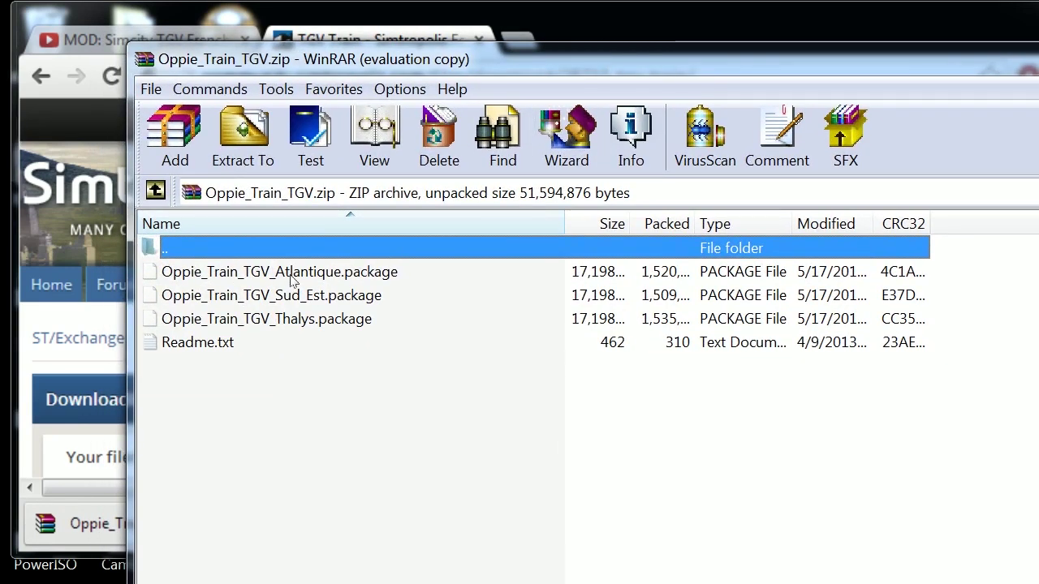
{"action": "left_click", "coordinate": [279, 274]}
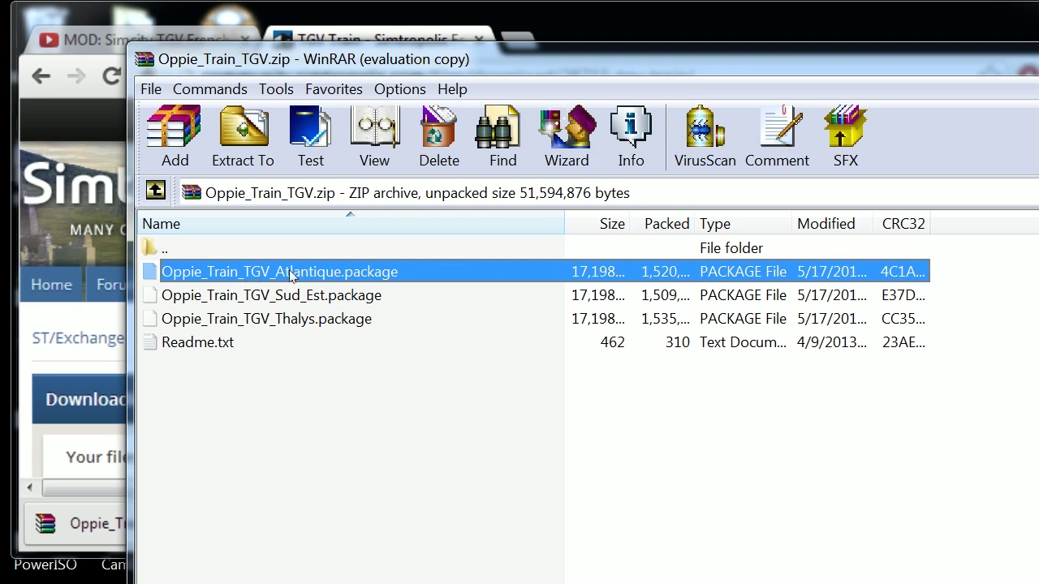
{"action": "left_click", "coordinate": [243, 134]}
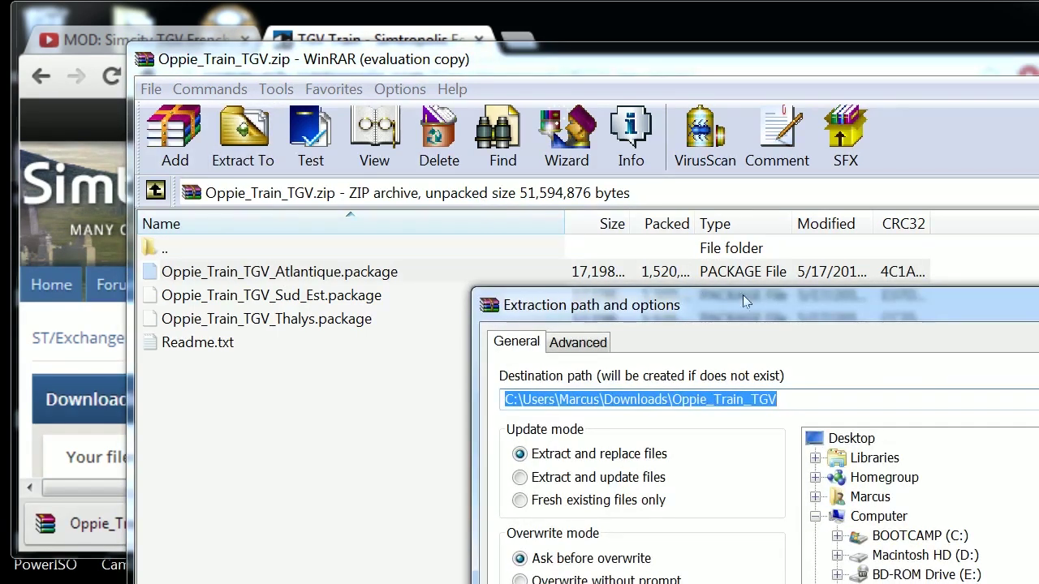
{"action": "mouse_move", "coordinate": [743, 294]}
{"action": "left_mouse_down"}
{"action": "mouse_move", "coordinate": [593, 198]}
{"action": "mouse_move", "coordinate": [280, 30]}
{"action": "mouse_move", "coordinate": [264, 30]}
{"action": "left_mouse_up"}
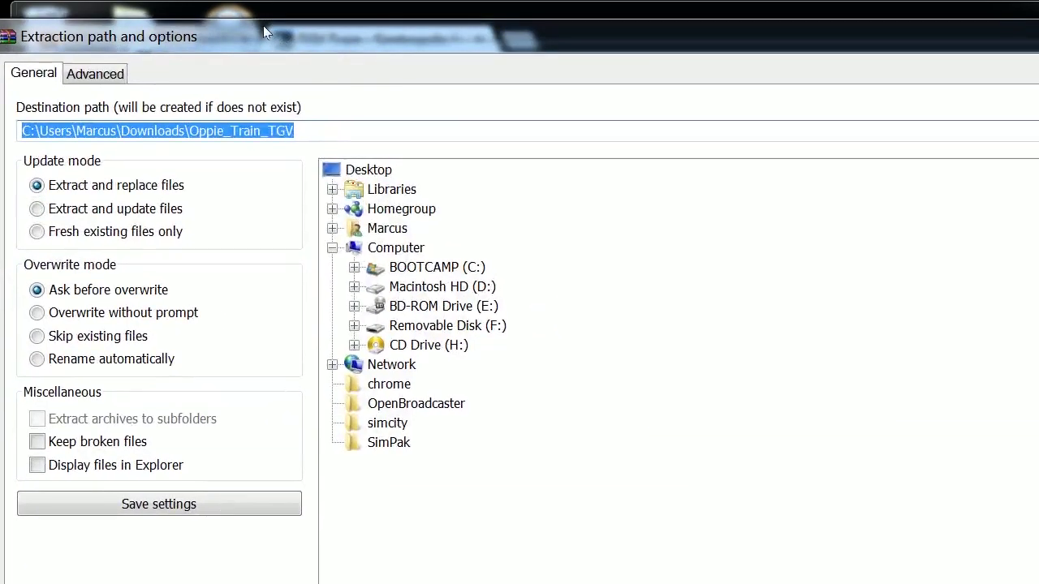
{"action": "left_click", "coordinate": [332, 228]}
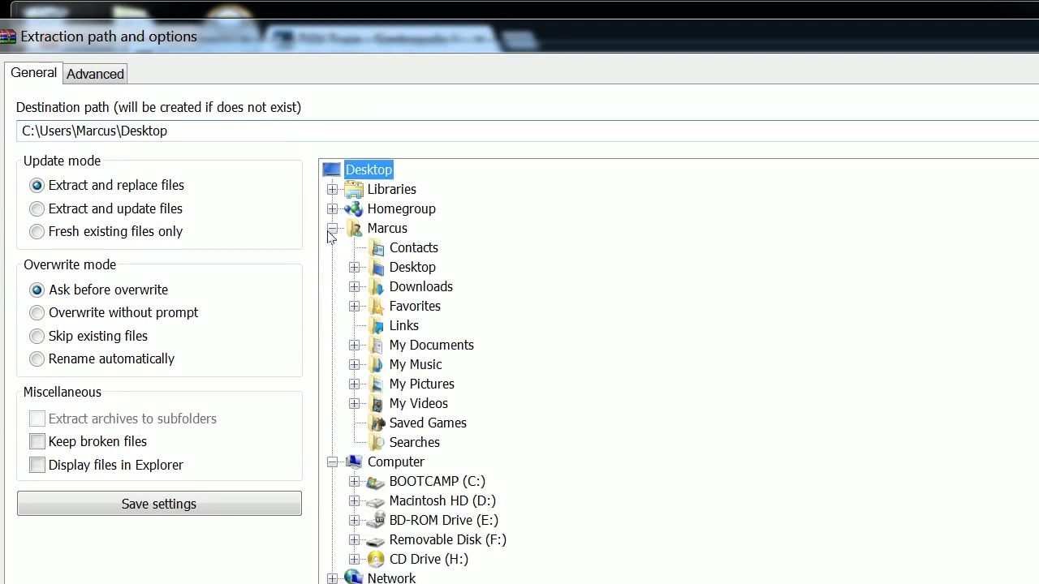
{"action": "left_click", "coordinate": [402, 290]}
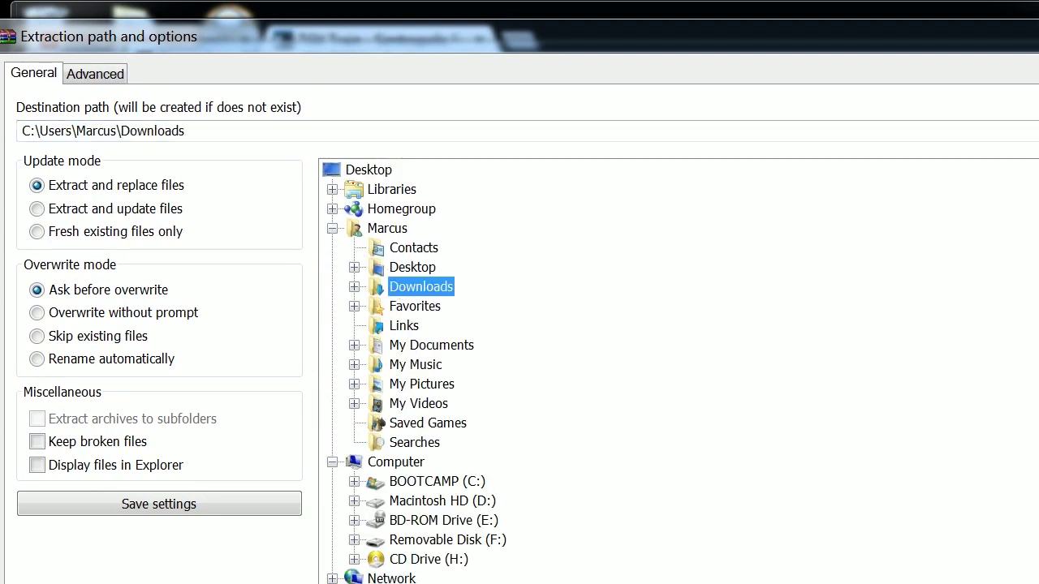
{"action": "double_click", "coordinate": [105, 130]}
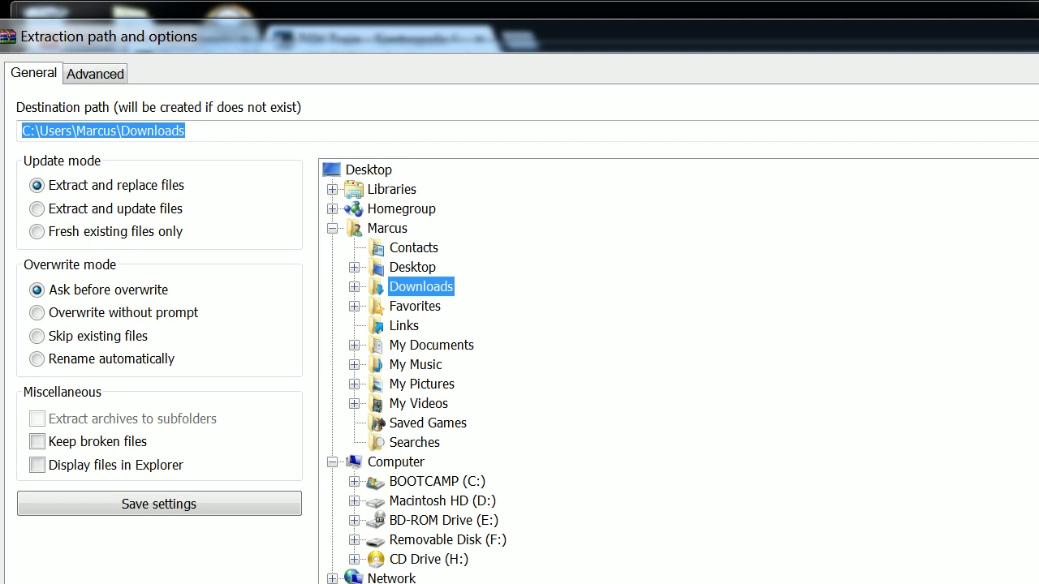
{"action": "left_click_drag", "start_coordinate": [519, 583], "coordinate": [520, 565]}
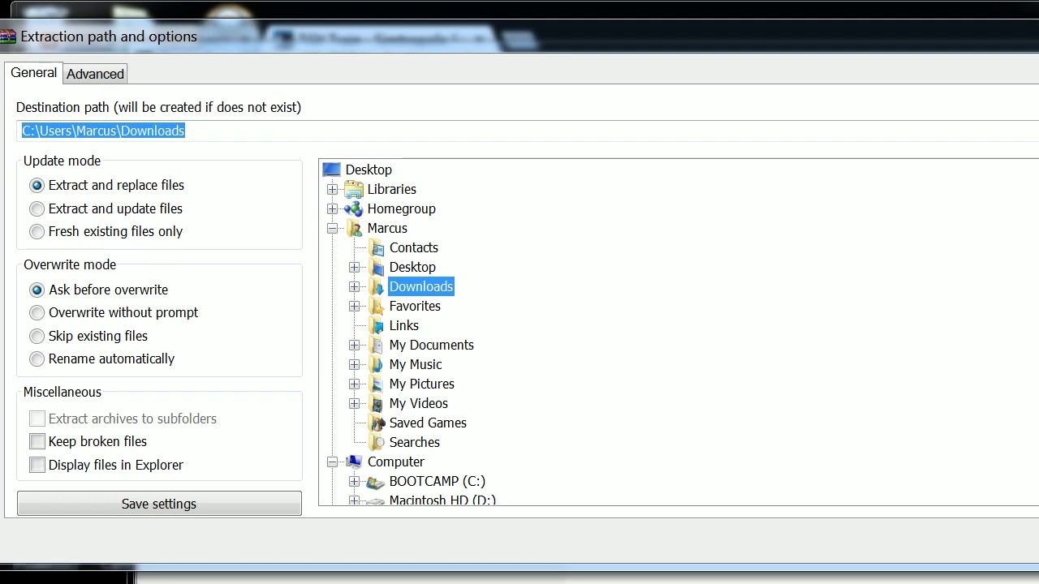
{"action": "left_click_drag", "start_coordinate": [1038, 325], "coordinate": [1021, 325]}
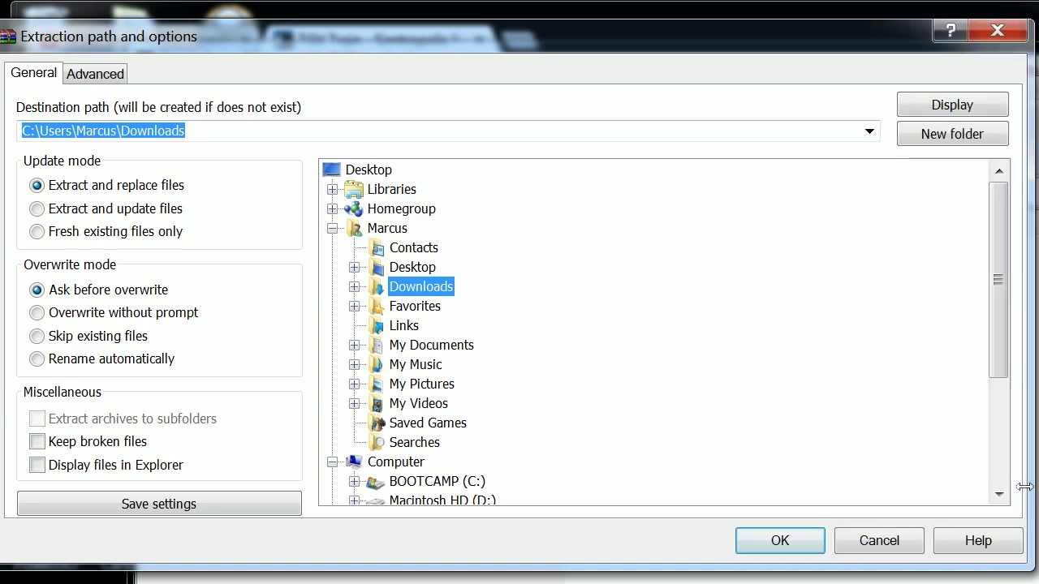
{"action": "left_click", "coordinate": [771, 551]}
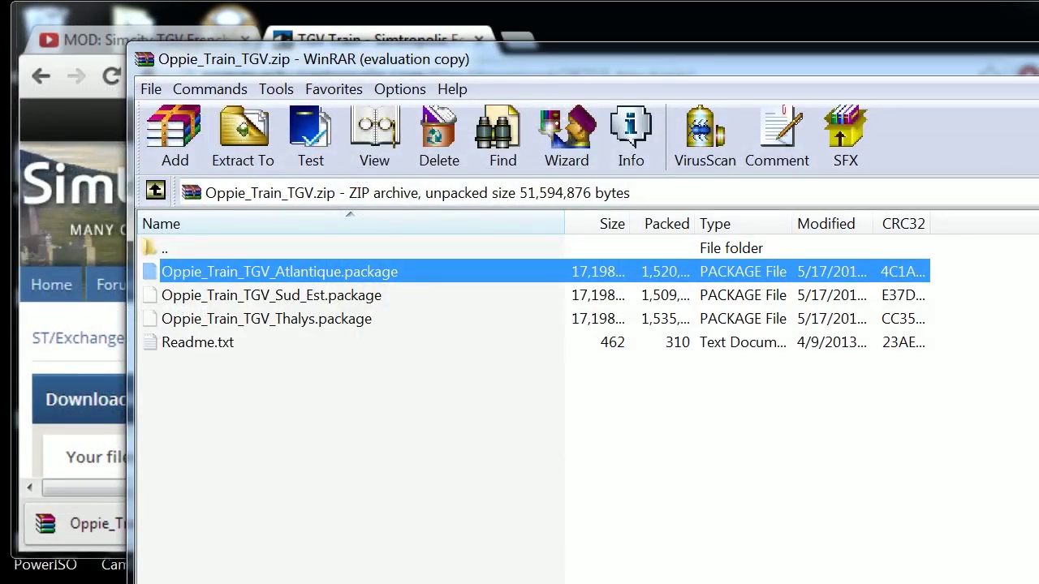
- Open a File Explorer window on the Downloads folder holding the extracted package
{"action": "key", "text": "super+e"}
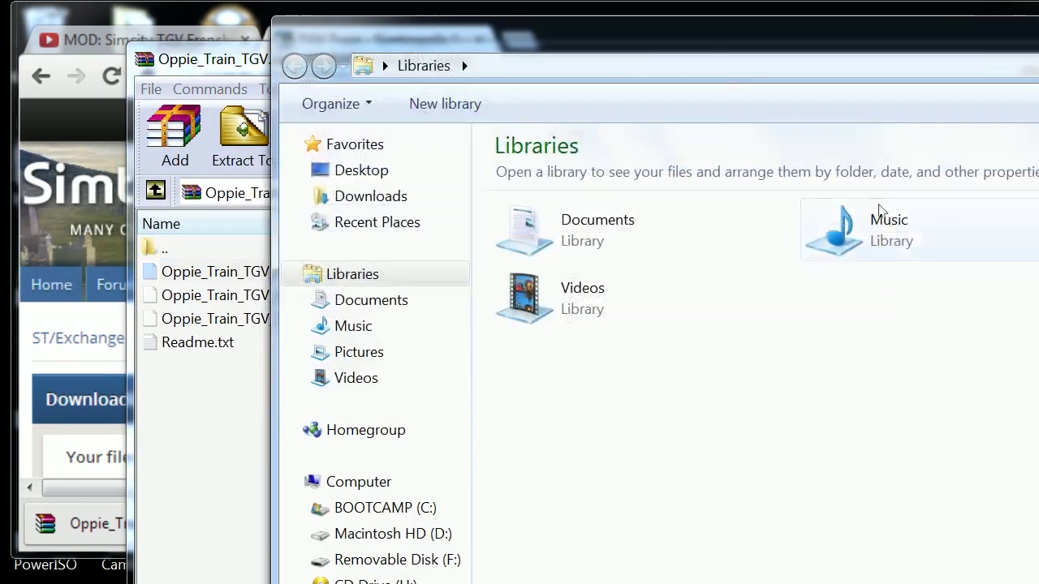
{"action": "left_click_drag", "start_coordinate": [673, 35], "coordinate": [433, 24]}
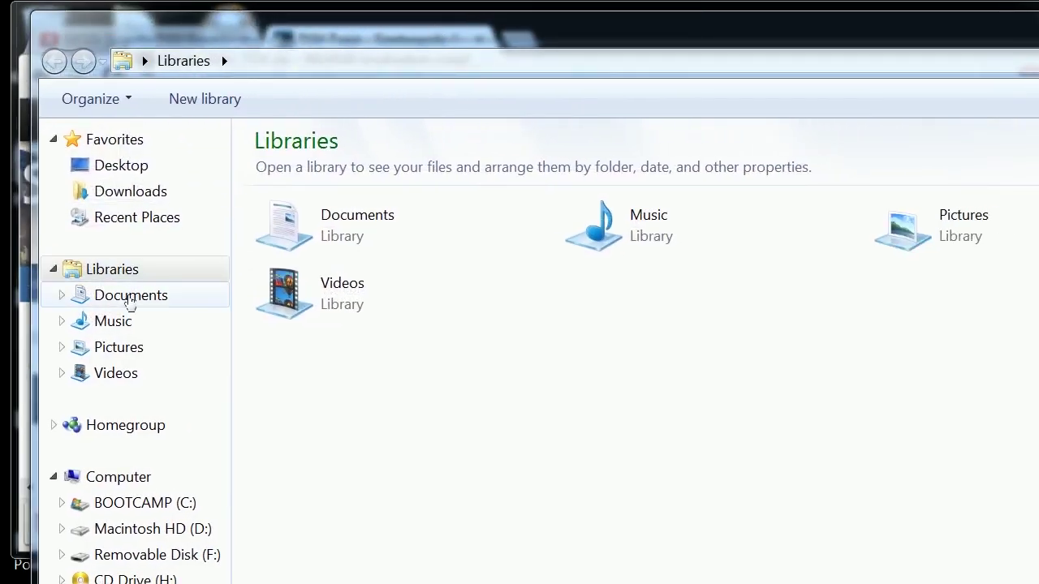
{"action": "left_click", "coordinate": [167, 294]}
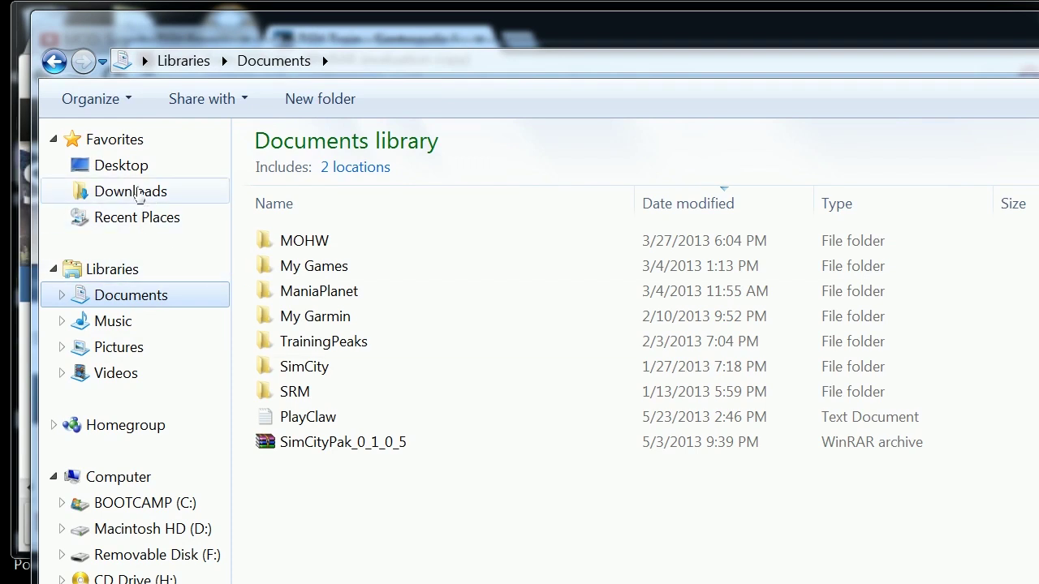
{"action": "left_click", "coordinate": [140, 192]}
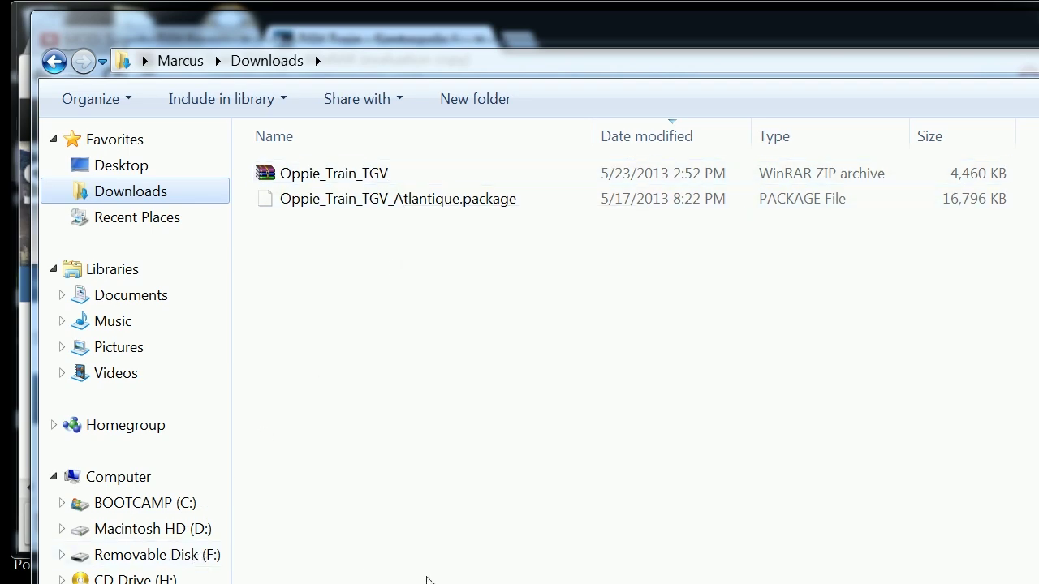
- Open a second Explorer window near the screen top showing the BOOTCAMP (C:) drive
{"action": "key", "text": "ctrl+n"}
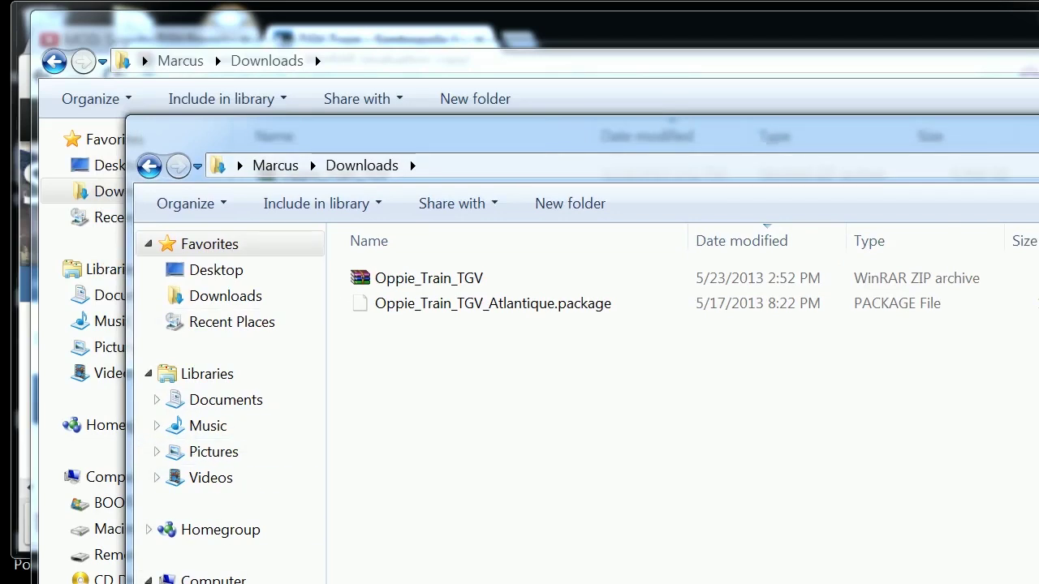
{"action": "mouse_move", "coordinate": [717, 140]}
{"action": "left_mouse_down"}
{"action": "mouse_move", "coordinate": [687, 22]}
{"action": "mouse_move", "coordinate": [661, 26]}
{"action": "left_mouse_up"}
{"action": "left_click", "coordinate": [201, 498]}
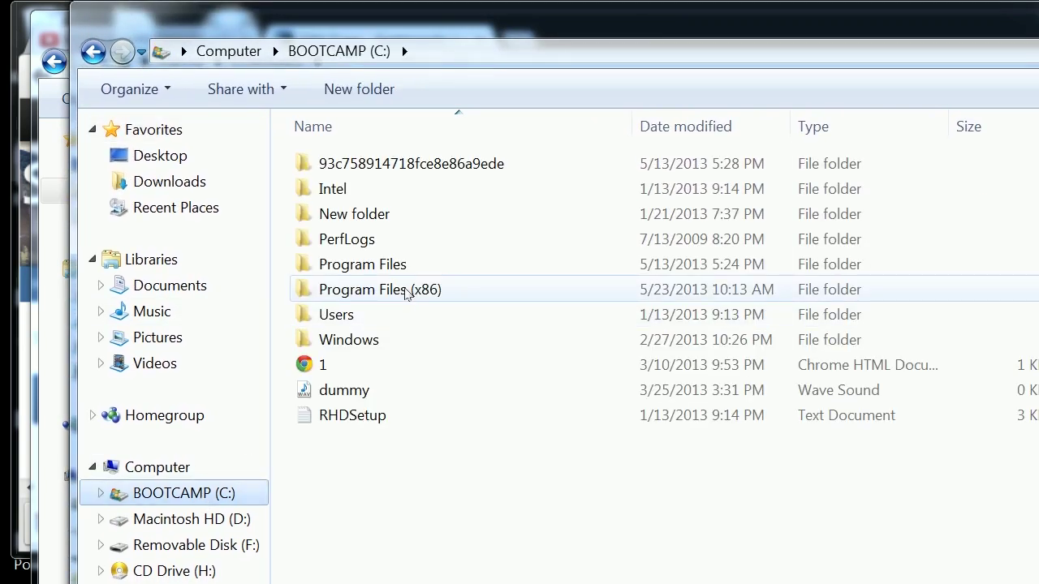
- Go through Program Files (x86), Origin Games and SimCity into the SimCityData folder
{"action": "double_click", "coordinate": [405, 292]}
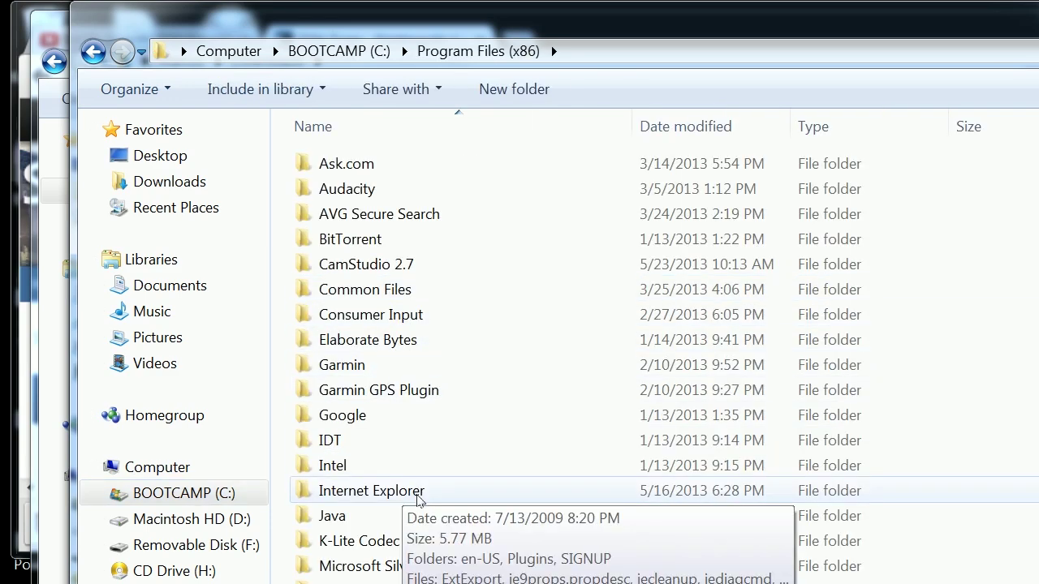
{"action": "scroll", "coordinate": [403, 483], "scroll_direction": "down", "scroll_amount": 4}
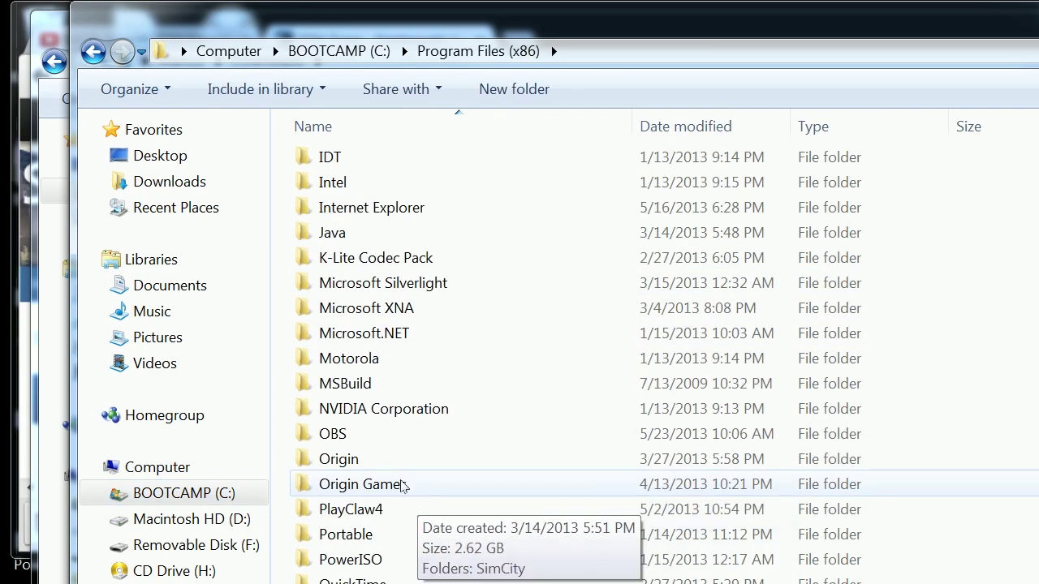
{"action": "double_click", "coordinate": [403, 485]}
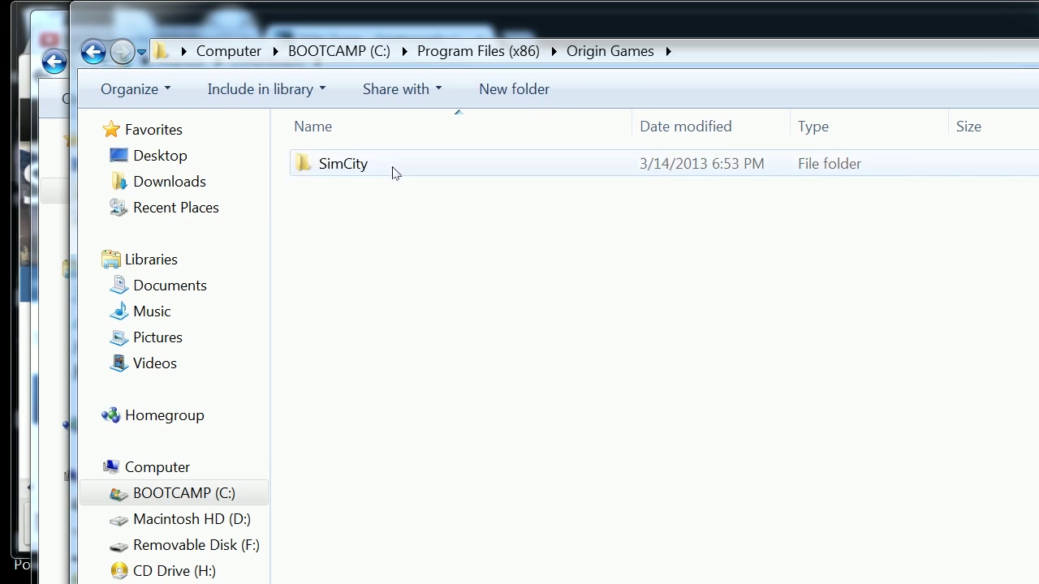
{"action": "double_click", "coordinate": [394, 166]}
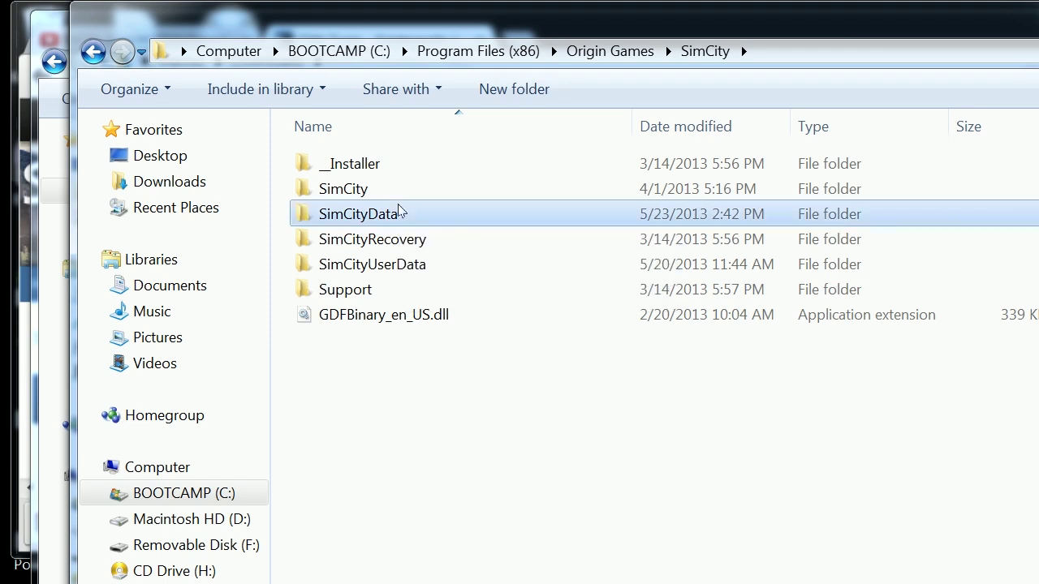
{"action": "double_click", "coordinate": [399, 210]}
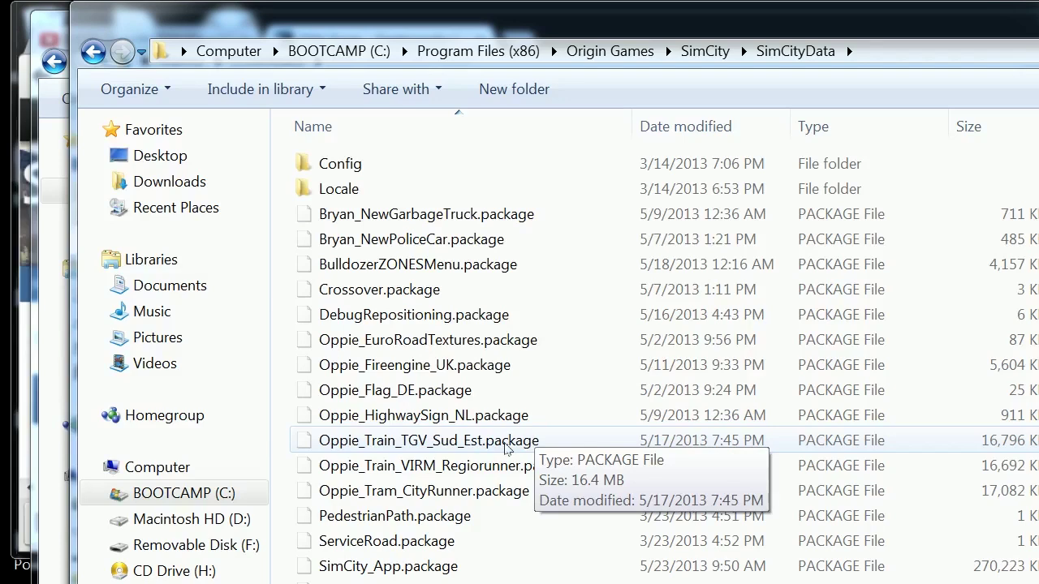
{"action": "left_click", "coordinate": [505, 448]}
- Delete Oppie_Train_TGV_Sud_Est.package from SimCityData and check the remaining file list
{"action": "right_click", "coordinate": [479, 443]}
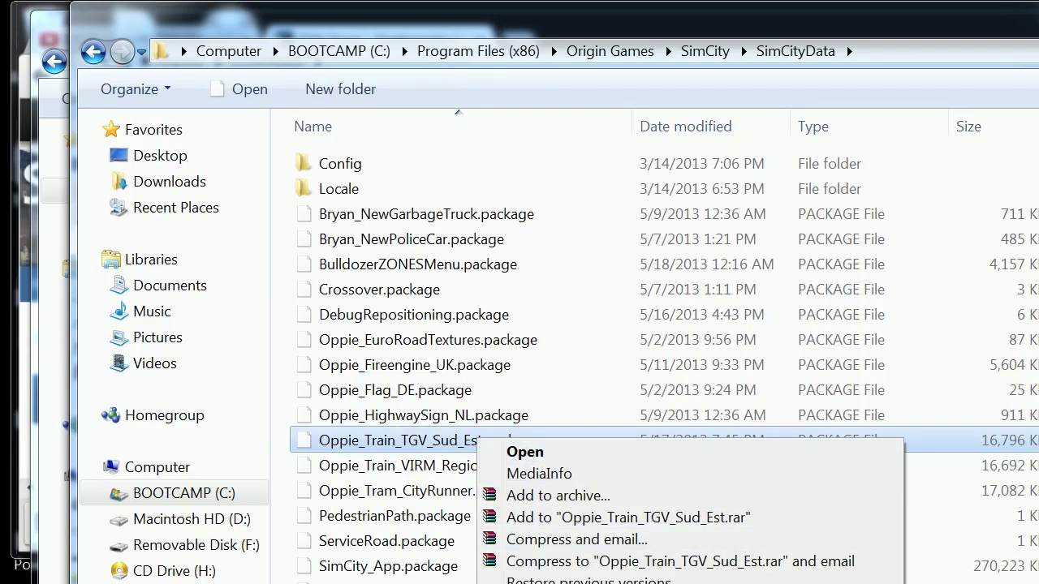
{"action": "key", "text": "Escape"}
{"action": "key", "text": "Delete"}
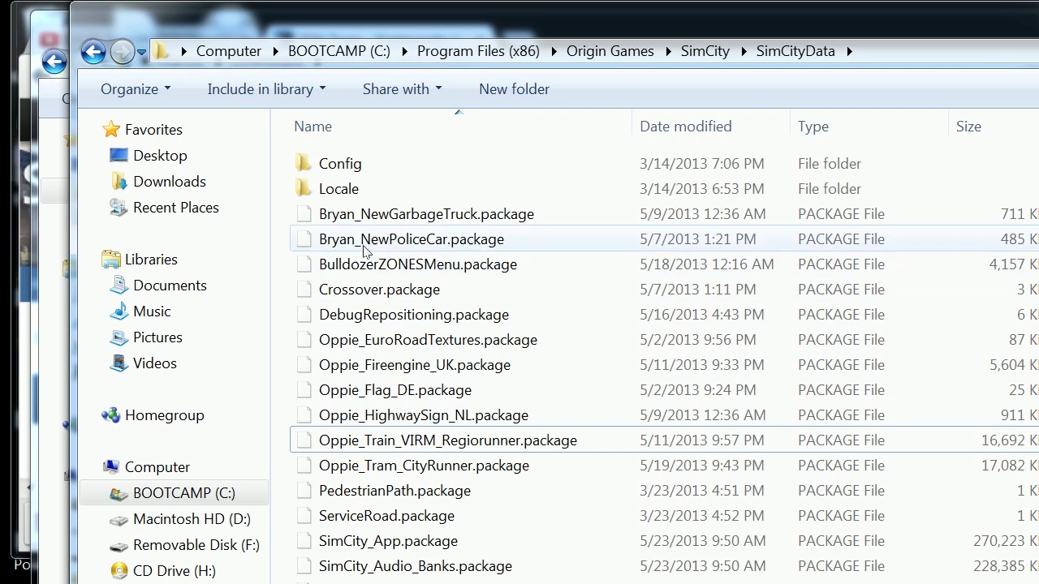
{"action": "scroll", "coordinate": [457, 490], "scroll_direction": "down", "scroll_amount": 1}
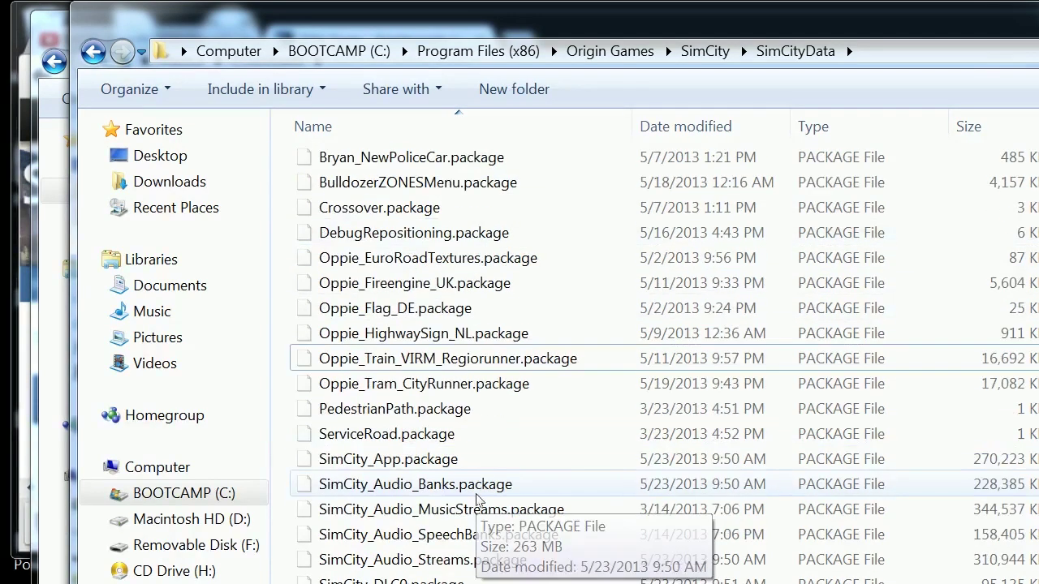
{"action": "scroll", "coordinate": [479, 501], "scroll_direction": "up", "scroll_amount": 1}
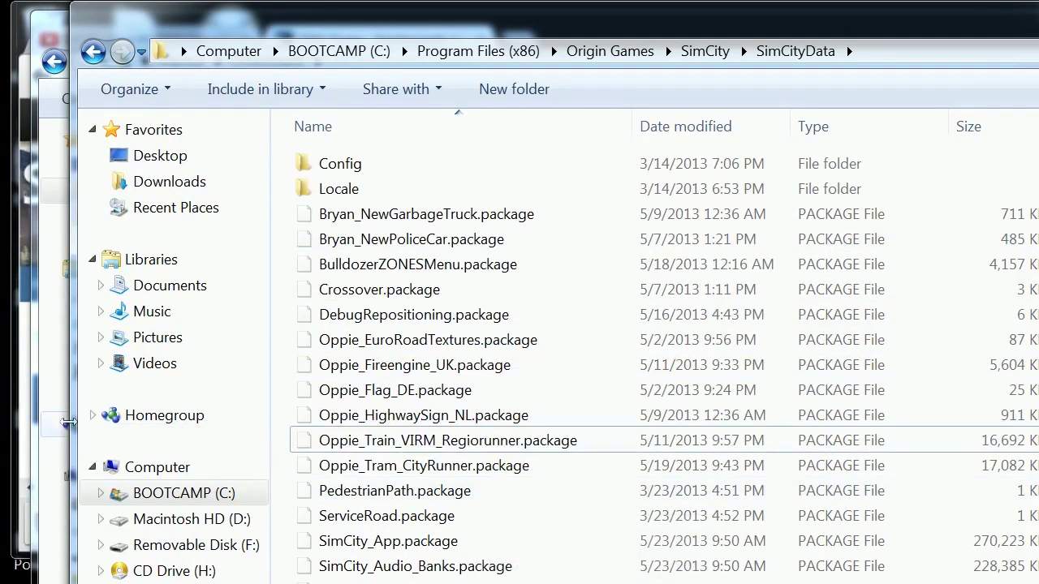
- Place Downloads beside SimCityData and drag Oppie_Train_TGV_Atlantique.package into SimCityData
{"action": "left_click", "coordinate": [57, 35]}
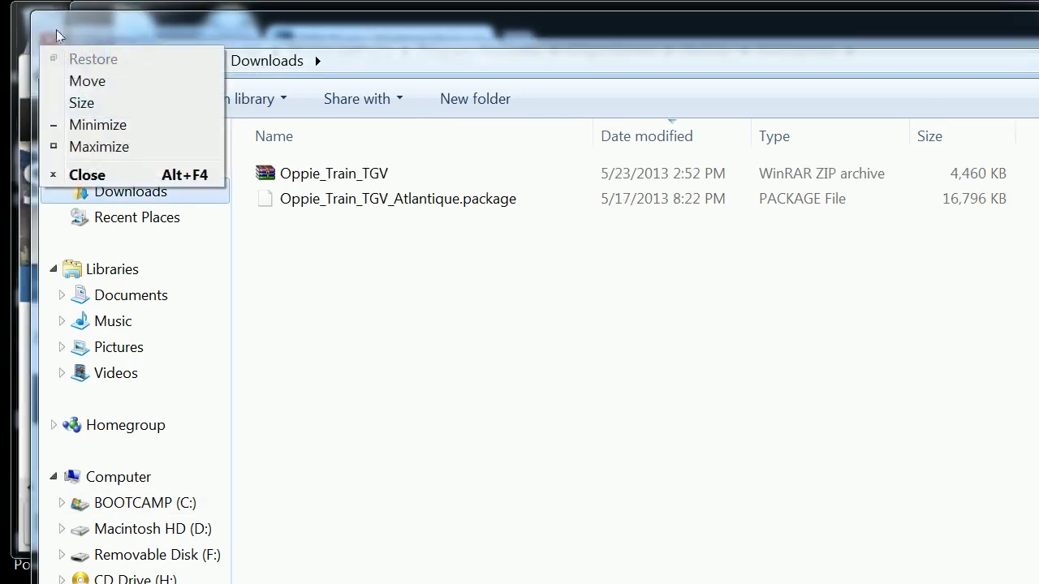
{"action": "left_click_drag", "start_coordinate": [399, 34], "coordinate": [965, 32]}
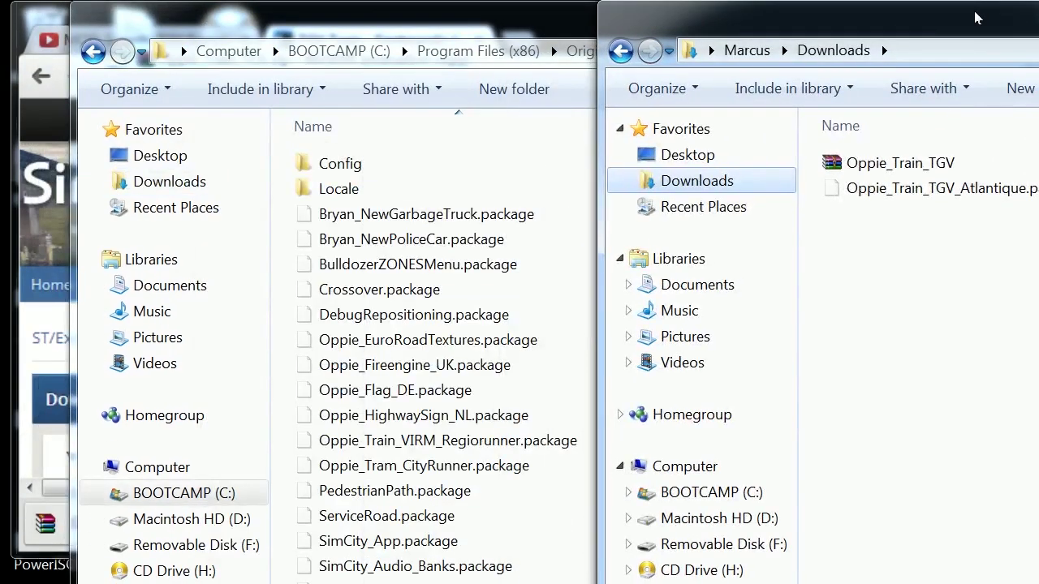
{"action": "left_click_drag", "start_coordinate": [893, 189], "coordinate": [477, 308]}
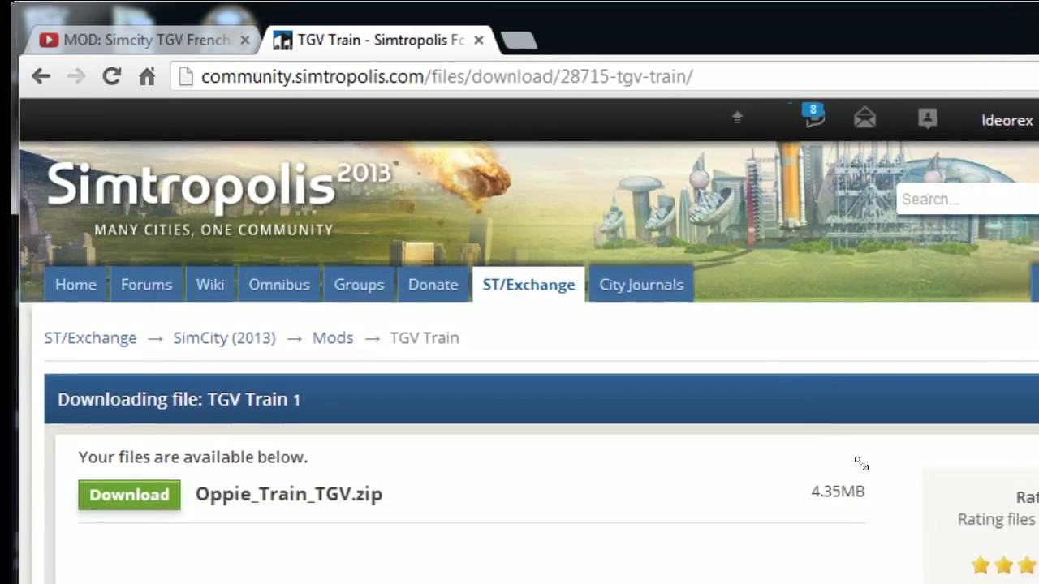
- Enlarge the browser and scroll the SimCity (2013) Mods list, including Tour Coach and Bombardier Cityrunner Tram
{"action": "mouse_move", "coordinate": [858, 464]}
{"action": "left_mouse_down"}
{"action": "mouse_move", "coordinate": [832, 551]}
{"action": "mouse_move", "coordinate": [1038, 560]}
{"action": "left_mouse_up"}
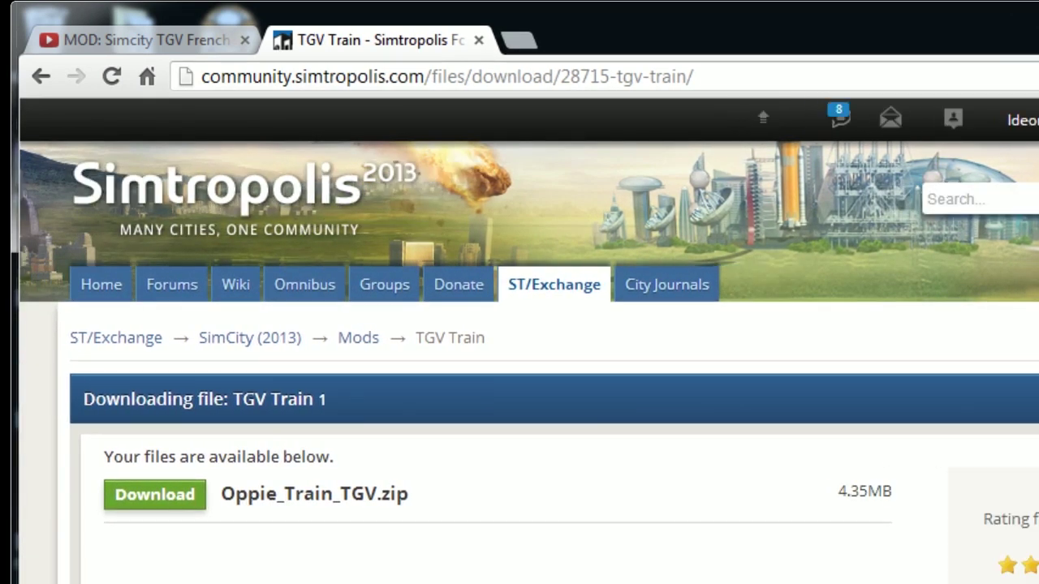
{"action": "left_click_drag", "start_coordinate": [890, 556], "coordinate": [960, 568]}
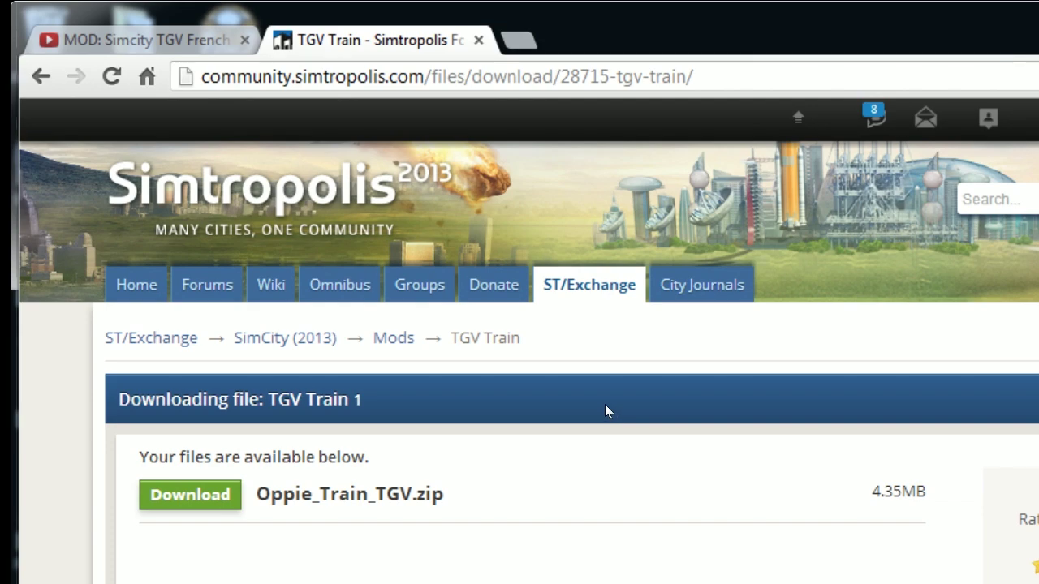
{"action": "left_click", "coordinate": [393, 338]}
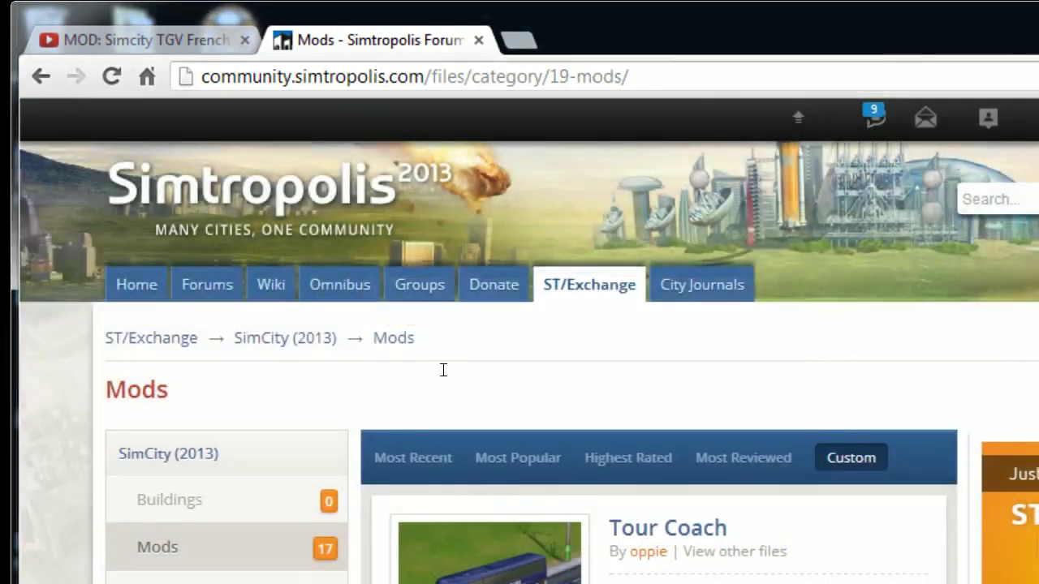
{"action": "scroll", "coordinate": [476, 491], "scroll_direction": "down", "scroll_amount": 3}
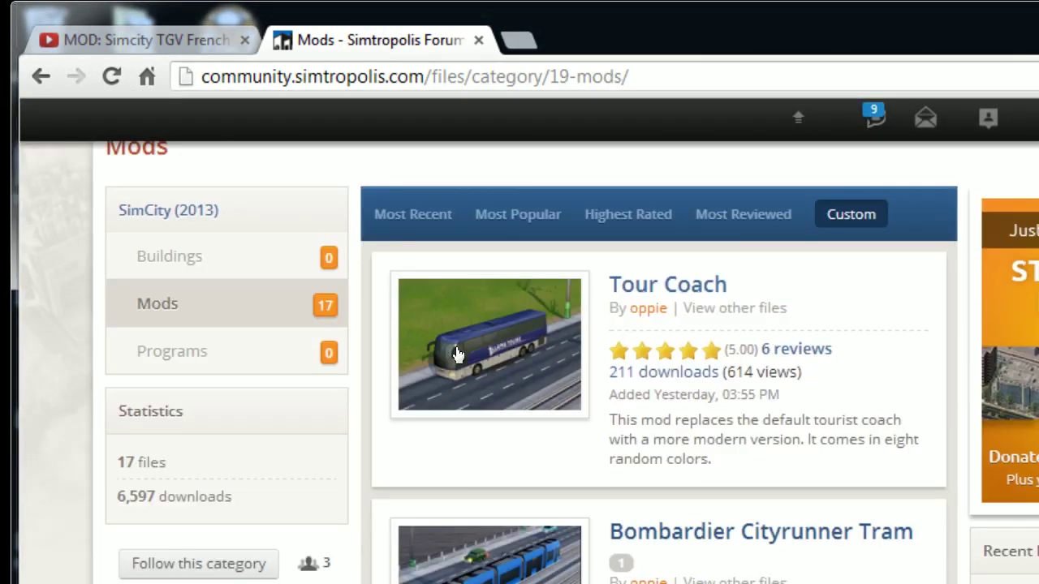
{"action": "scroll", "coordinate": [471, 362], "scroll_direction": "down", "scroll_amount": 2}
{"action": "scroll", "coordinate": [472, 363], "scroll_direction": "down", "scroll_amount": 2}
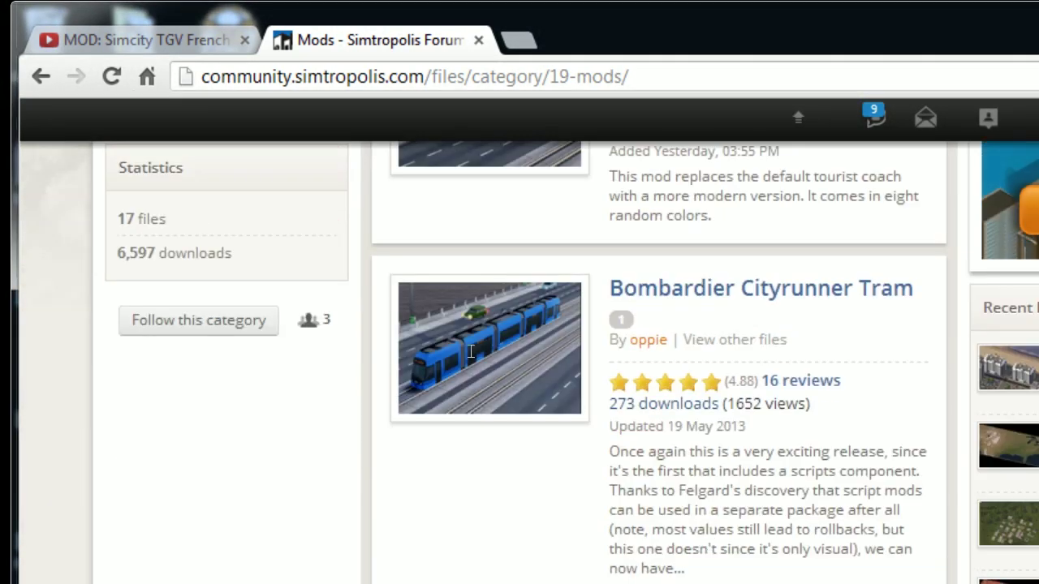